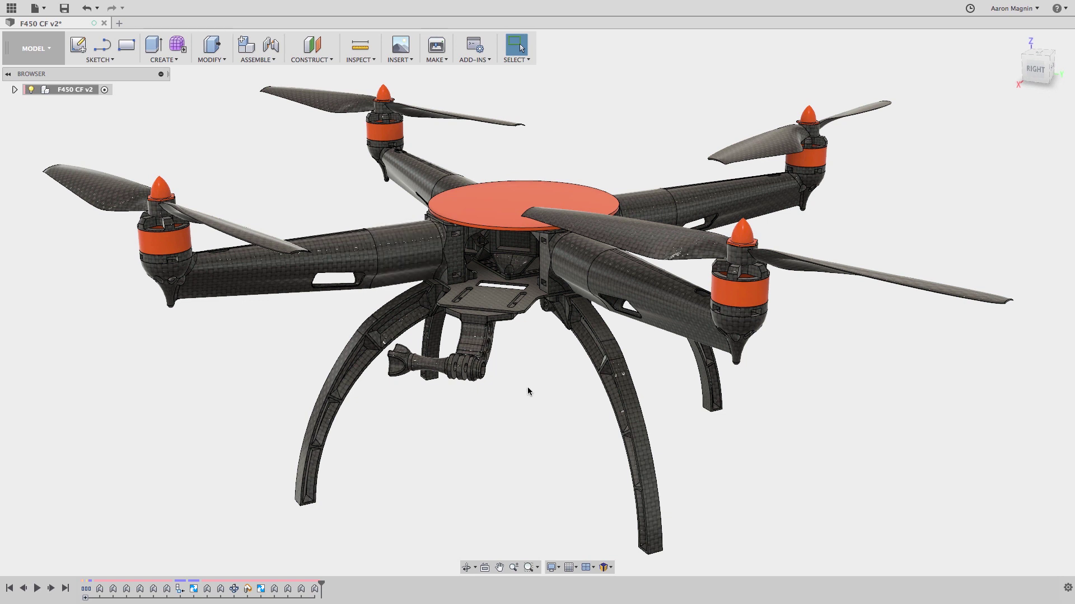
Step: Delete all unused appearances from the drone design, leaving seven in use
key(a)
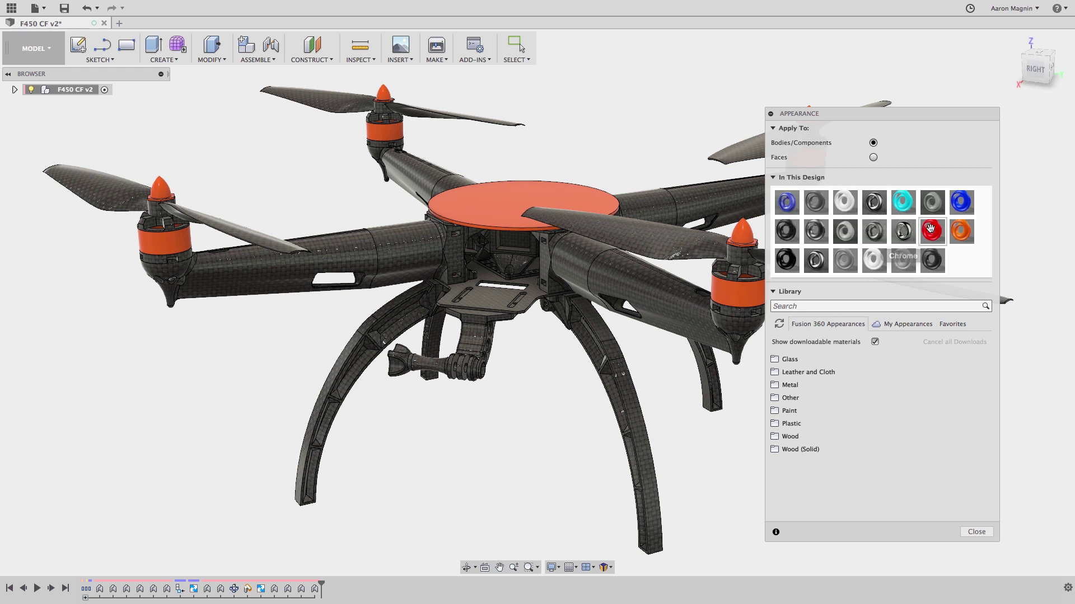
right_click(965, 267)
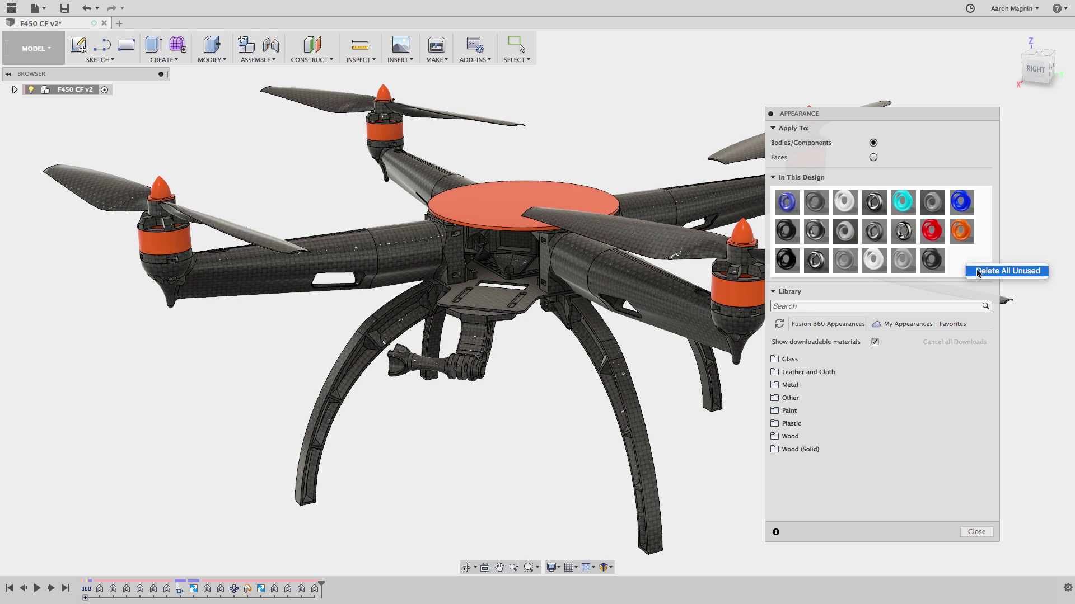
click(977, 272)
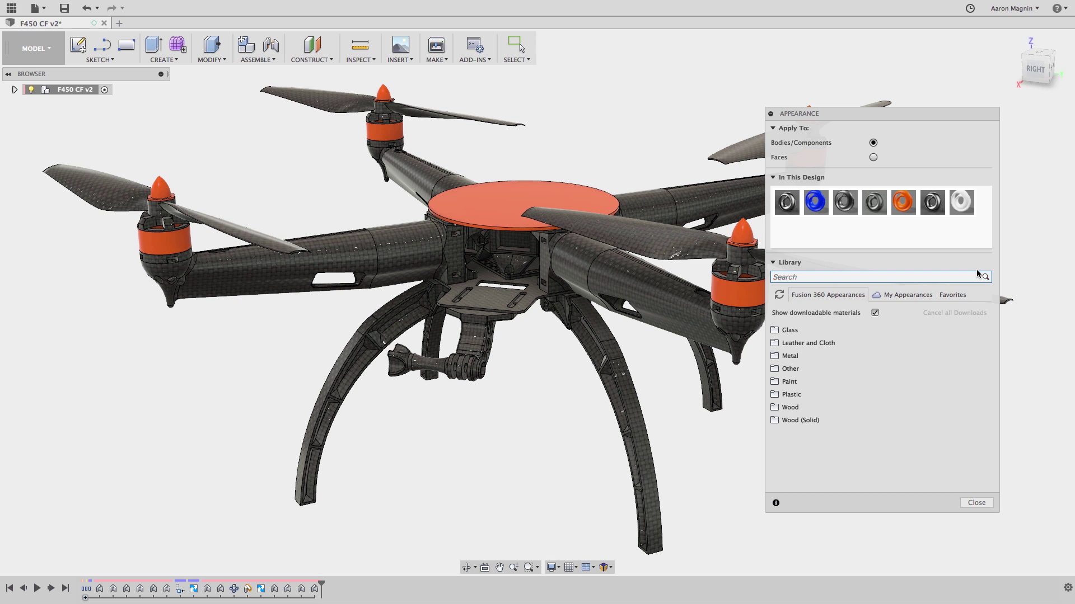
Step: Check which parts use the orange appearance, then replace the blue appearance with orange
right_click(903, 208)
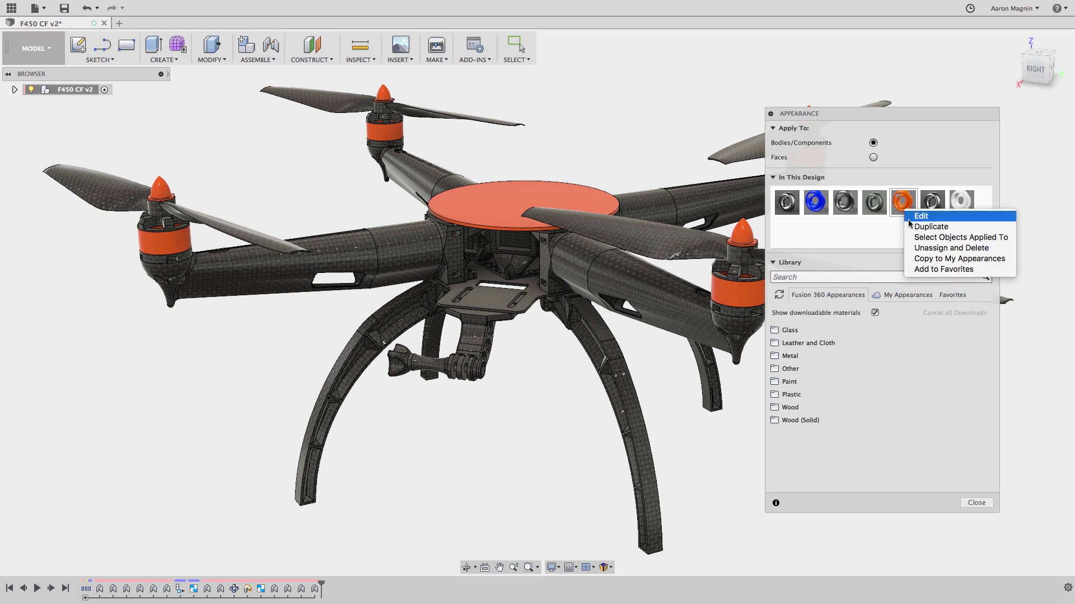
click(927, 241)
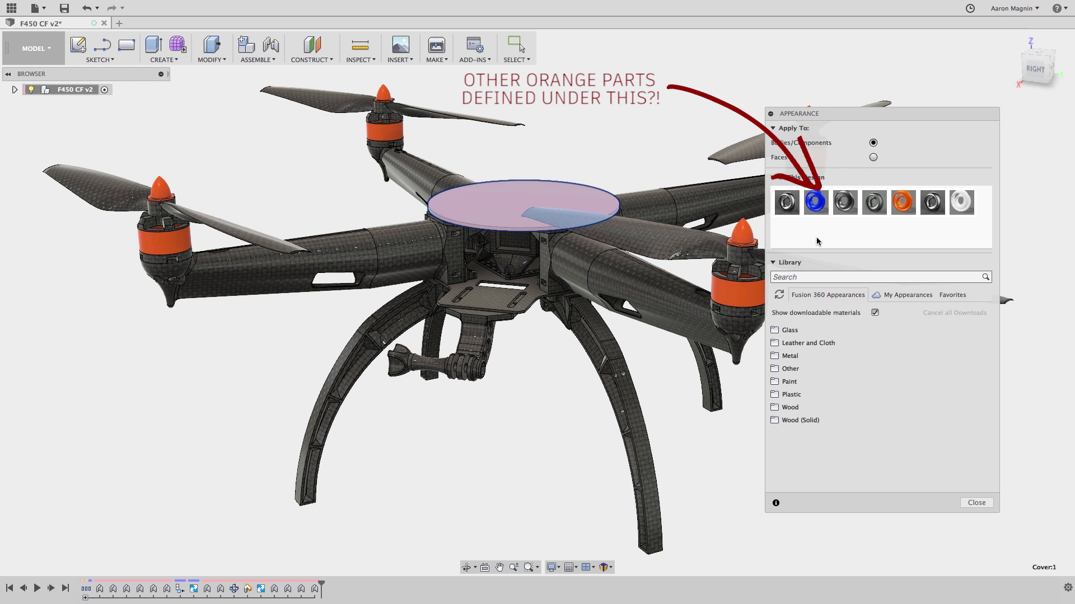
key(Escape)
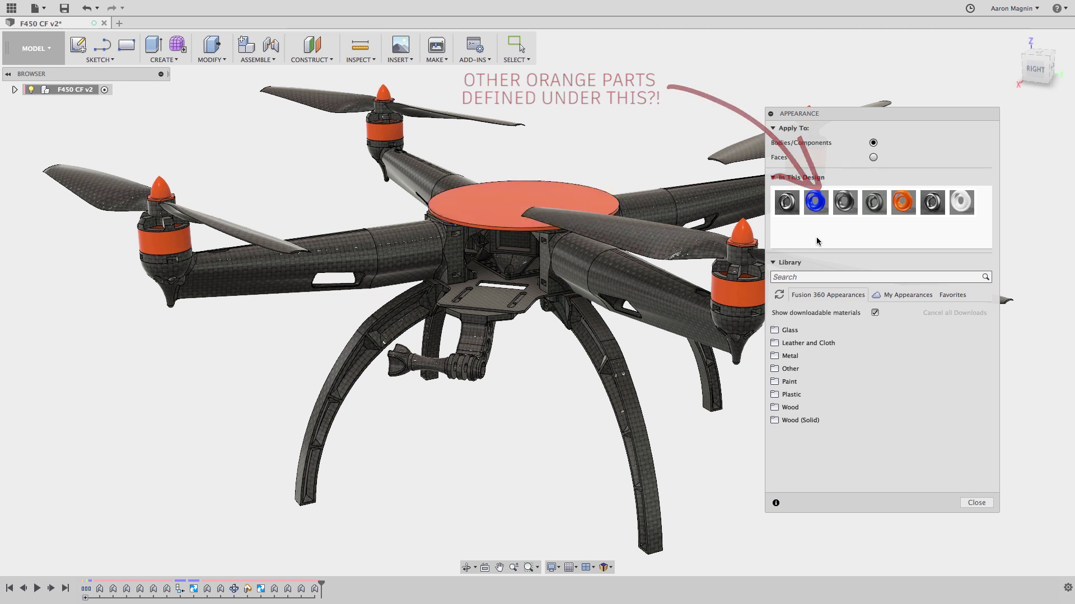
drag(903, 202, 817, 202)
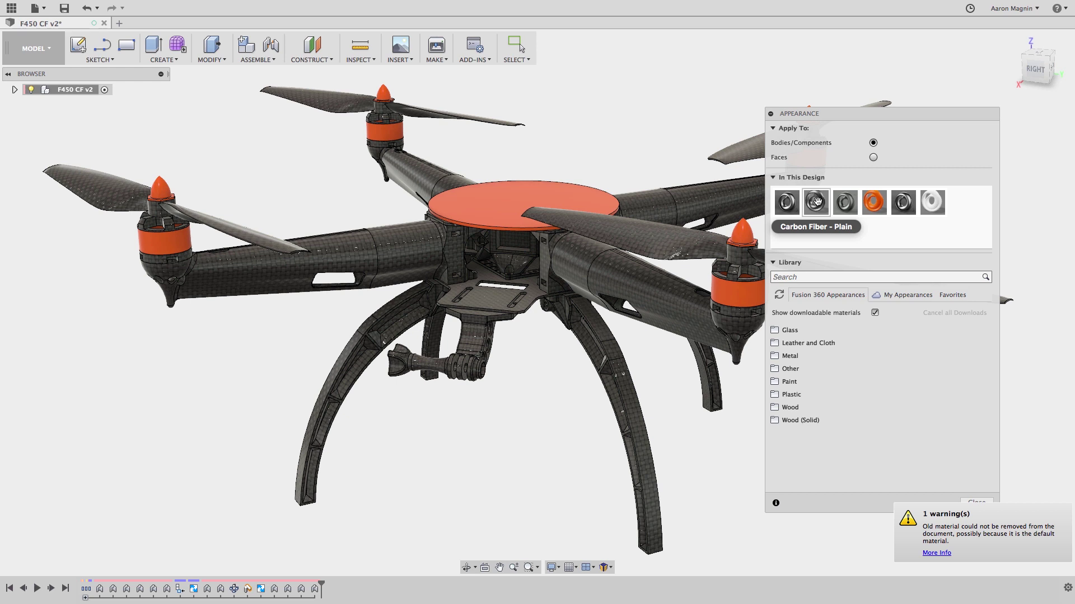
Step: Unassign and delete both carbon fibre appearances, and attempt the same on Cherry
right_click(842, 197)
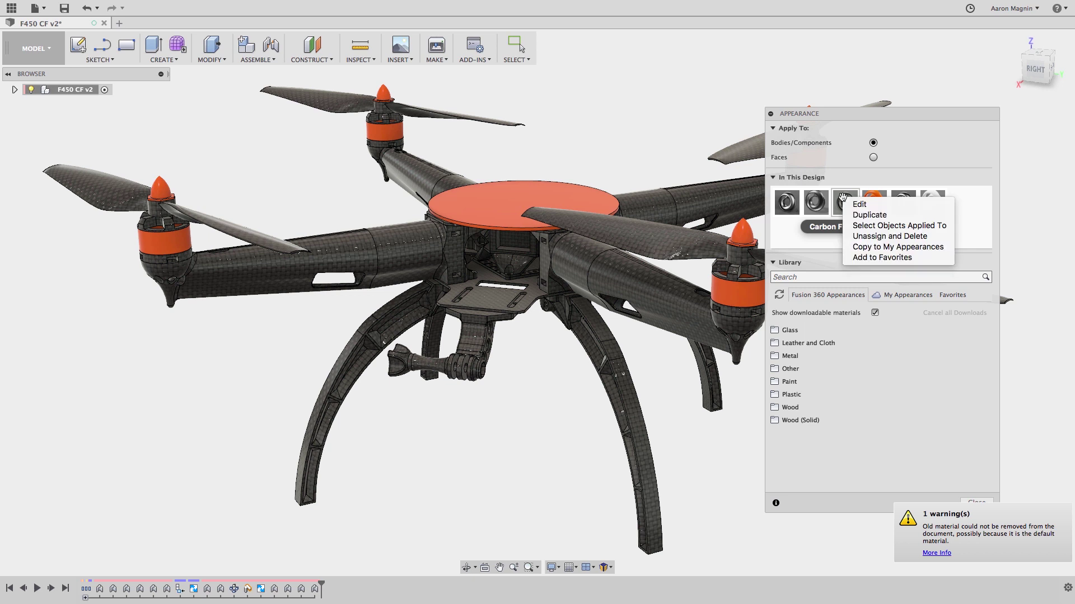
click(867, 237)
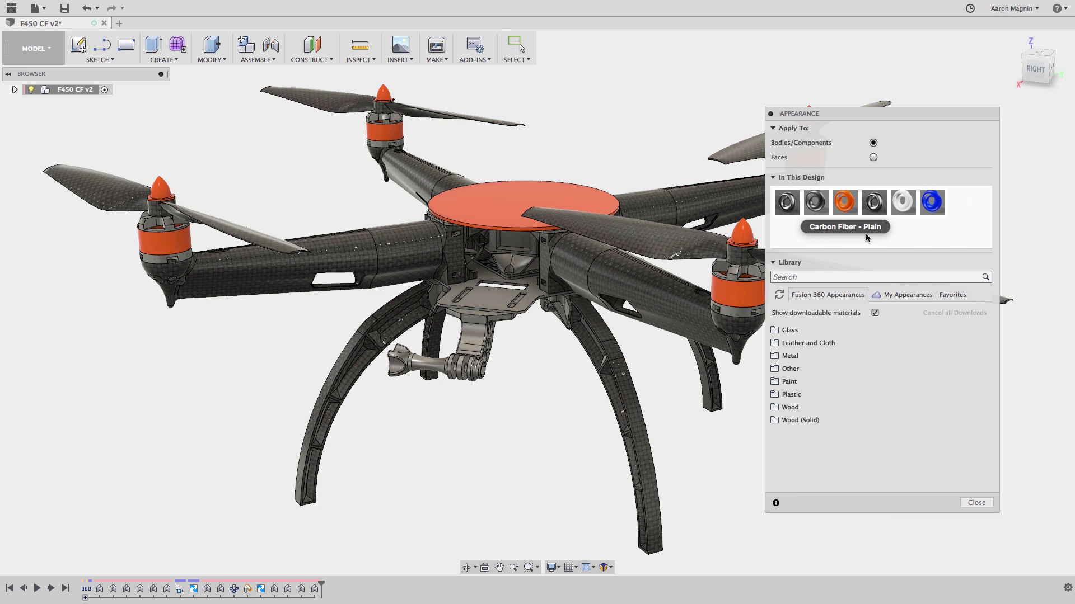
right_click(806, 207)
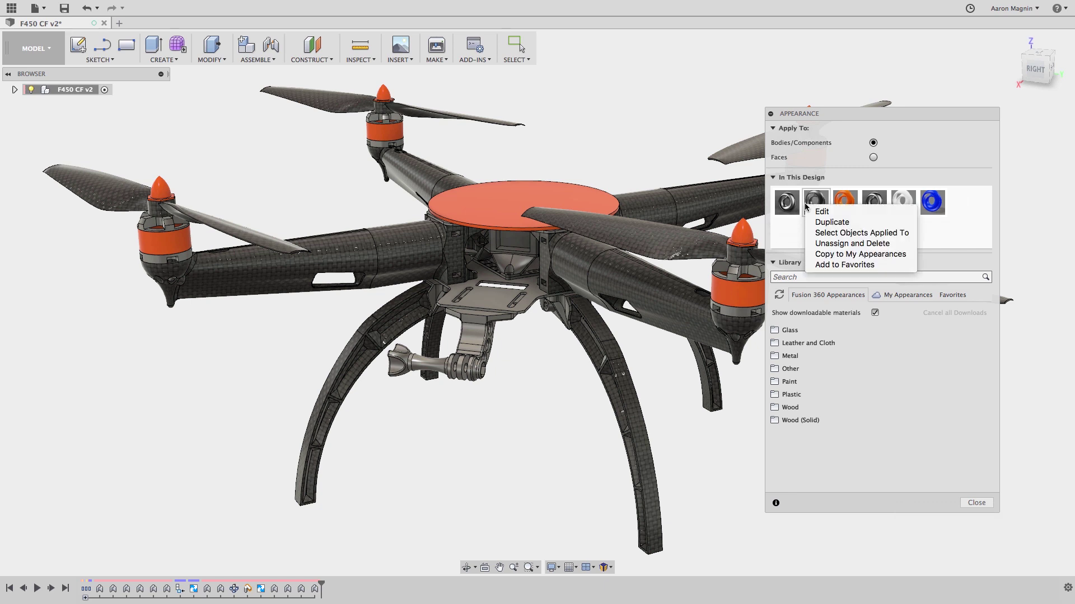
click(830, 244)
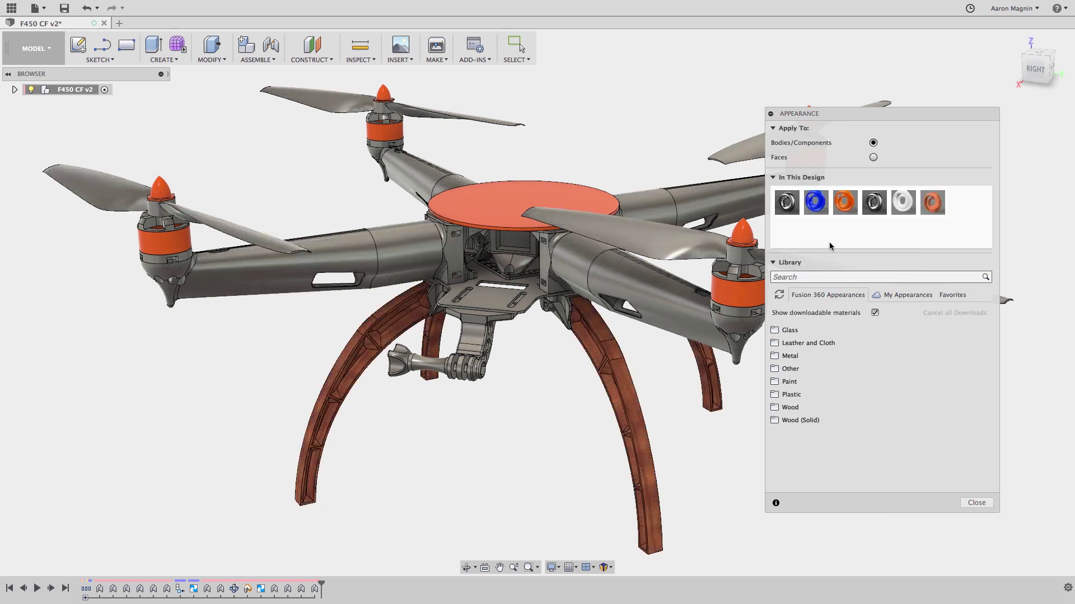
right_click(937, 208)
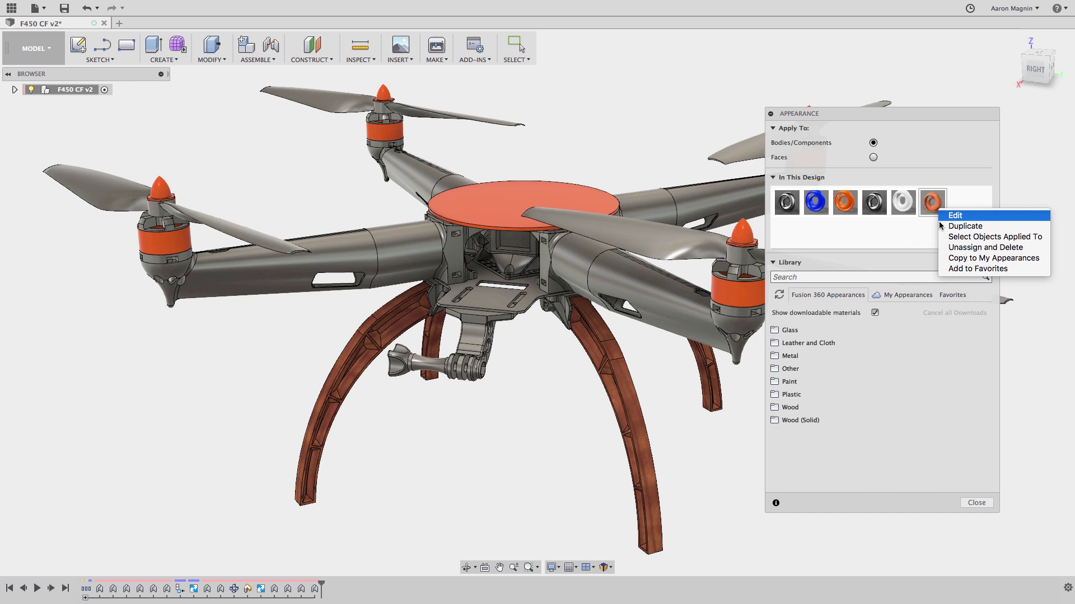
click(957, 248)
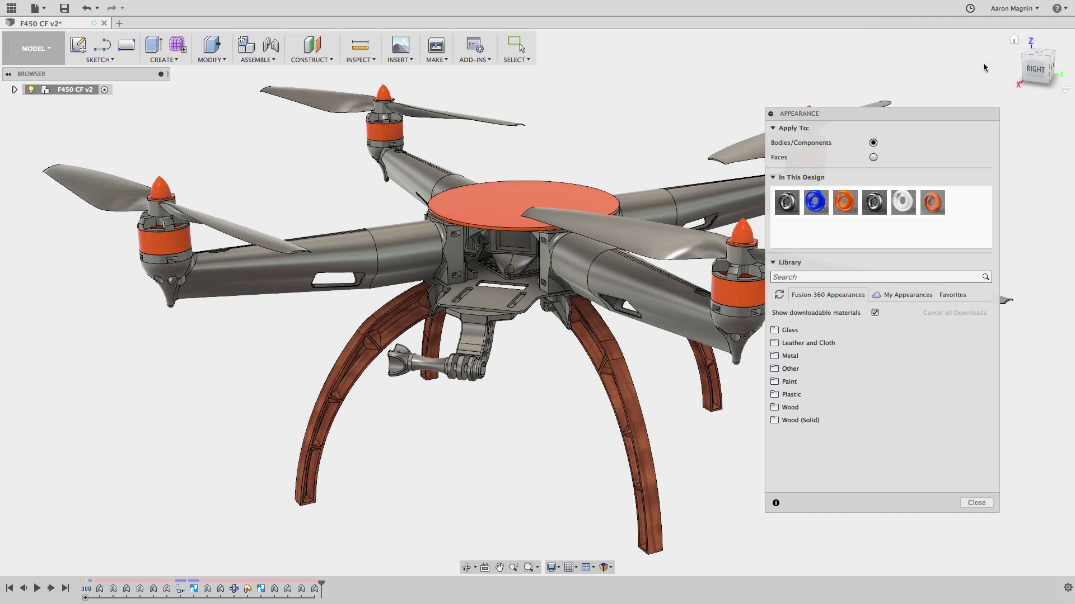
Step: Drag the Cherry physical material out of the design so the landing legs turn grey
click(211, 58)
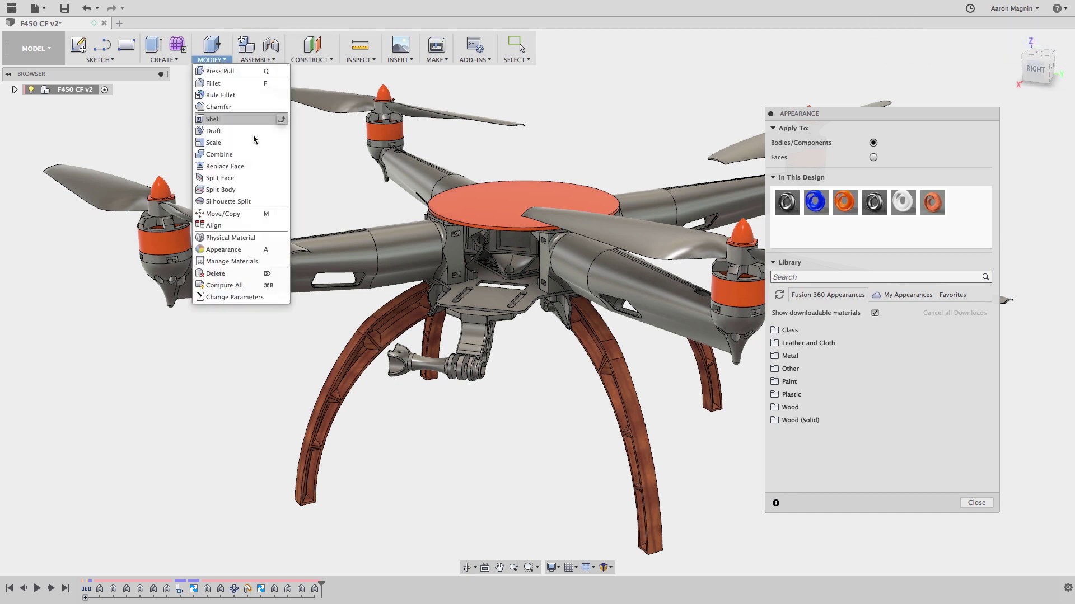
click(258, 241)
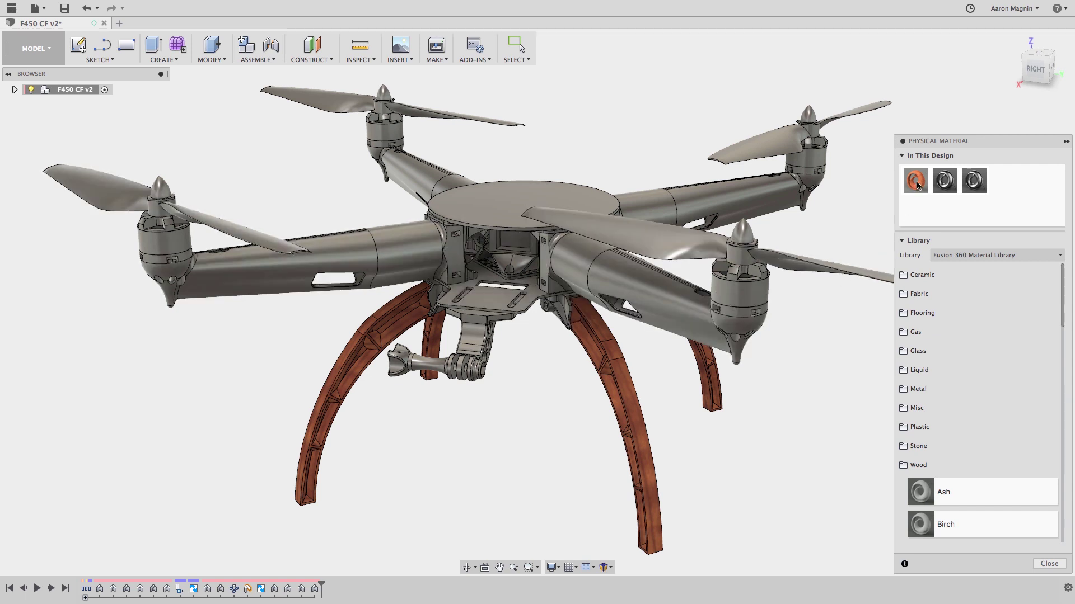
drag(917, 185, 914, 181)
key(super+comma)
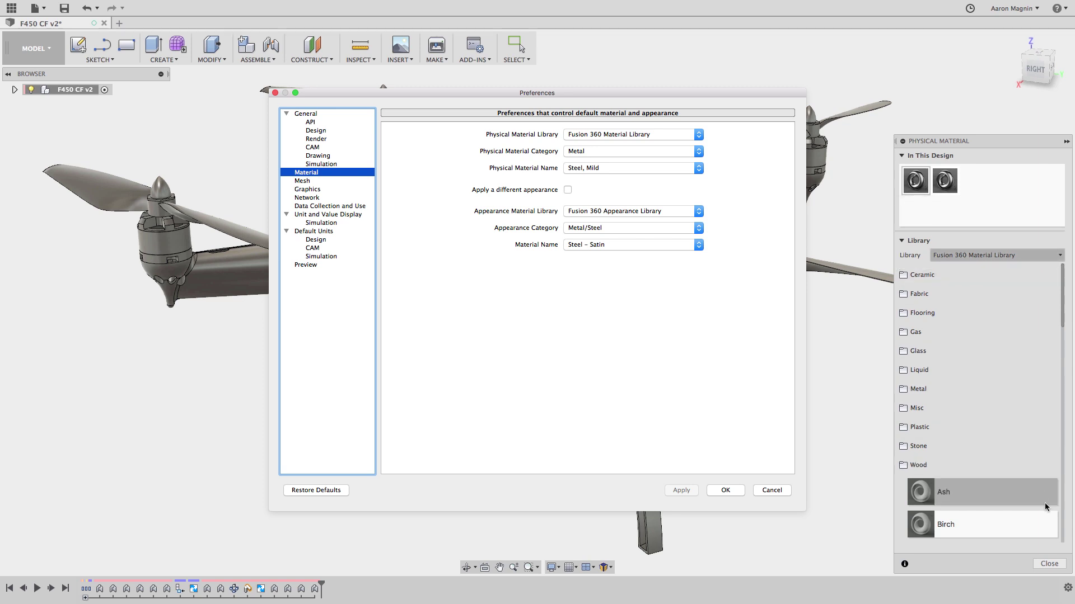
click(1049, 565)
key(Return)
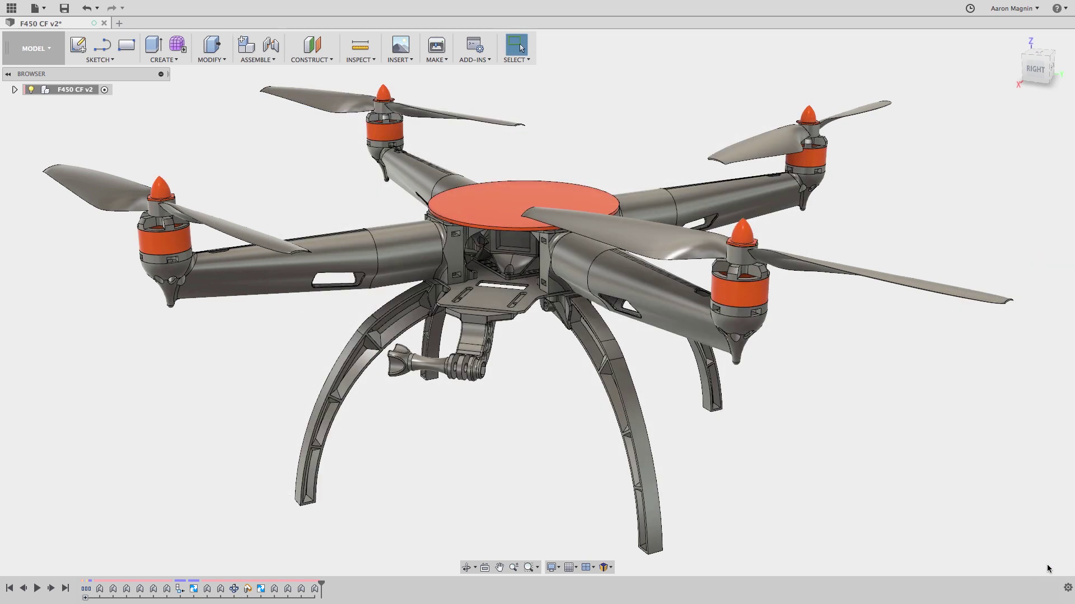
key(a)
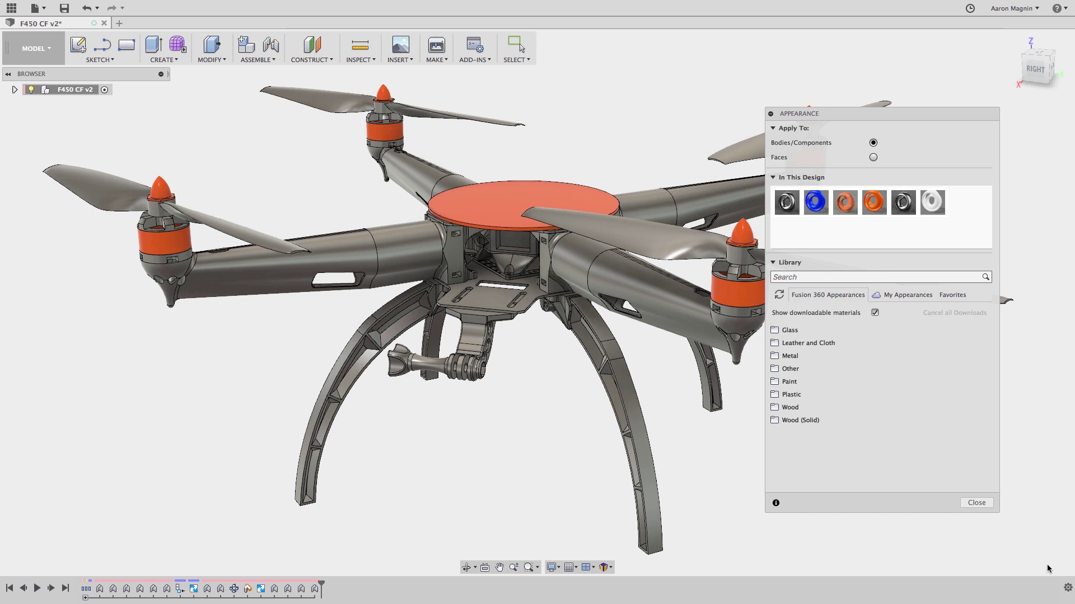
Step: Purge unused appearances and merge the duplicate orange into its match, leaving three
right_click(838, 235)
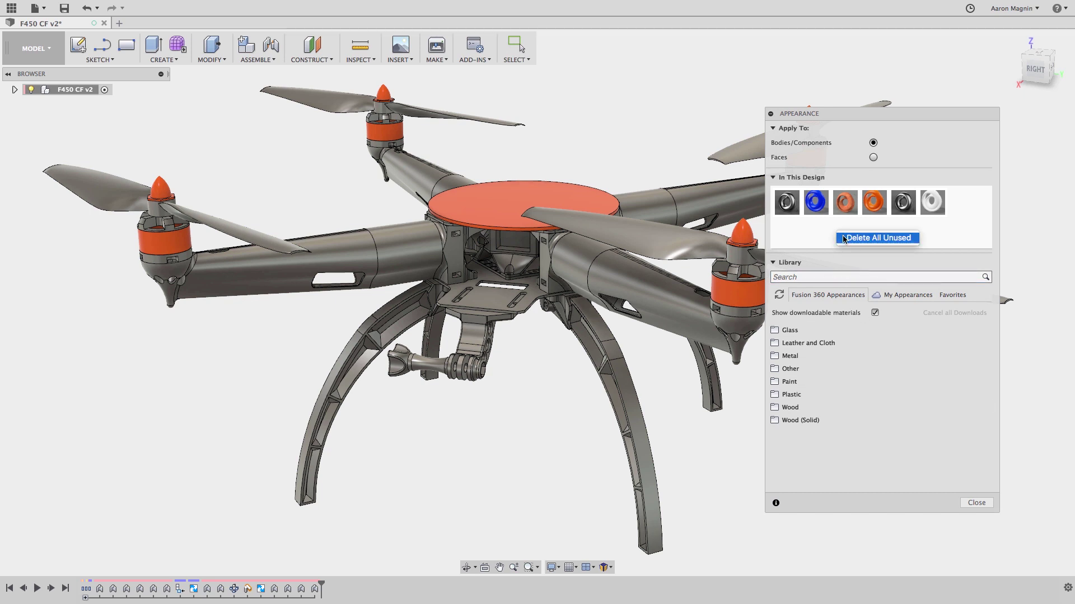
click(844, 238)
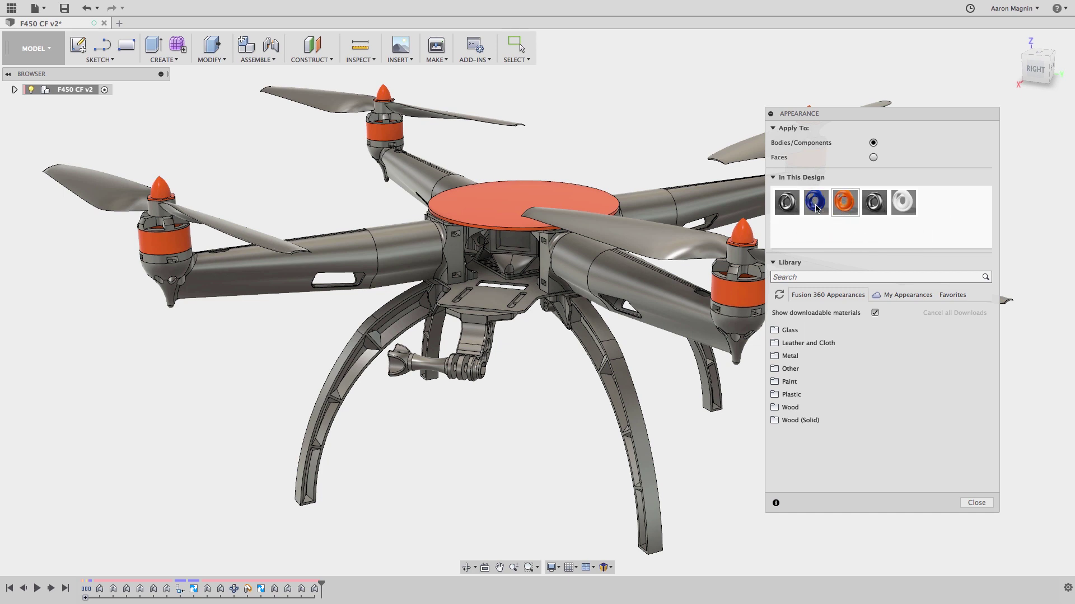
drag(815, 204, 869, 207)
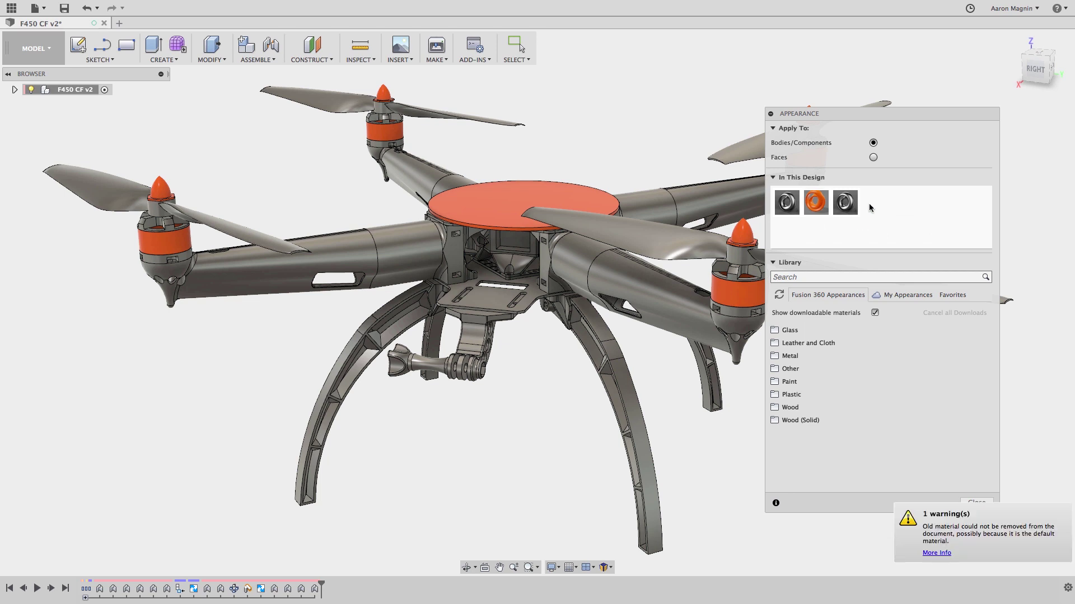
right_click(815, 206)
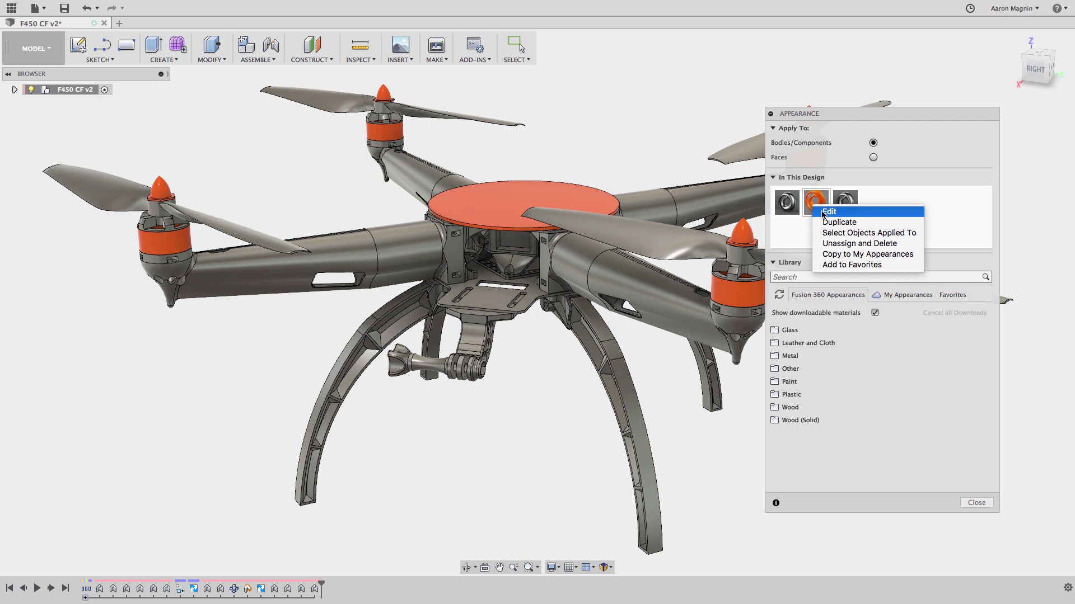
click(829, 212)
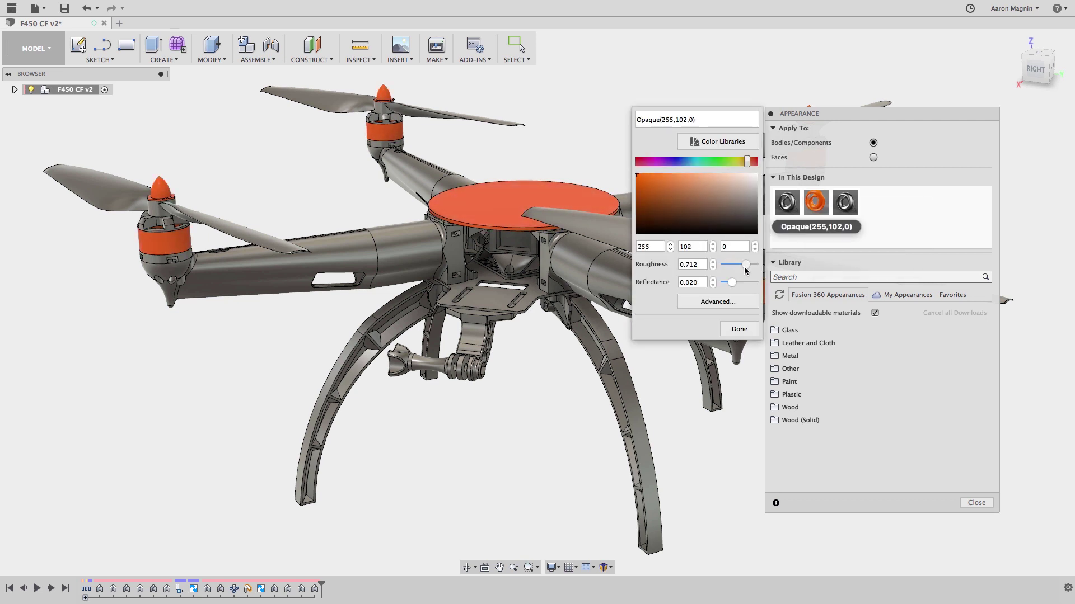
click(725, 302)
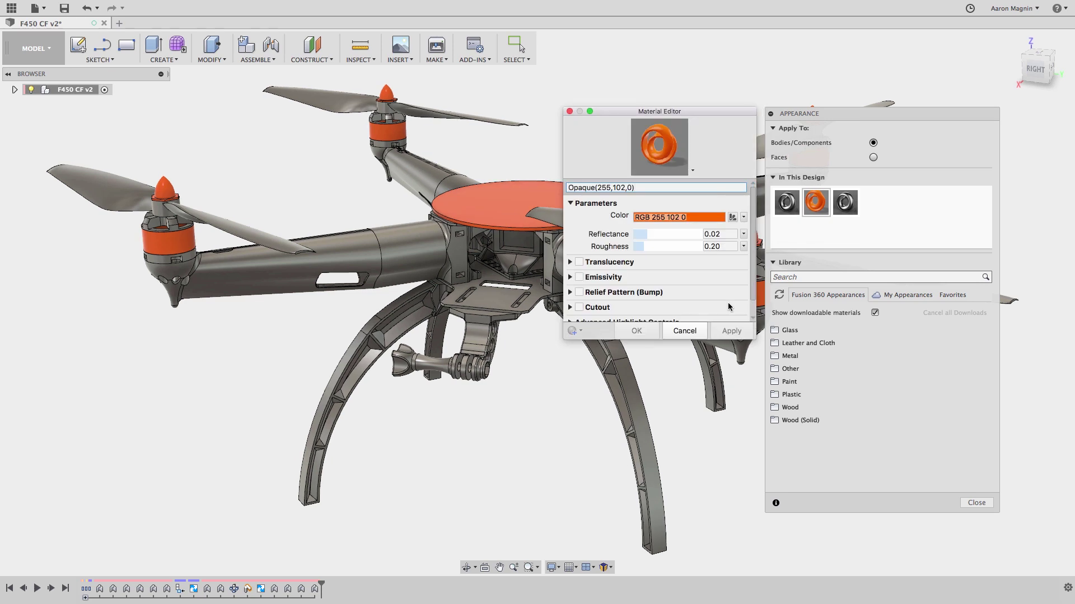
scroll(750, 282, down, 1)
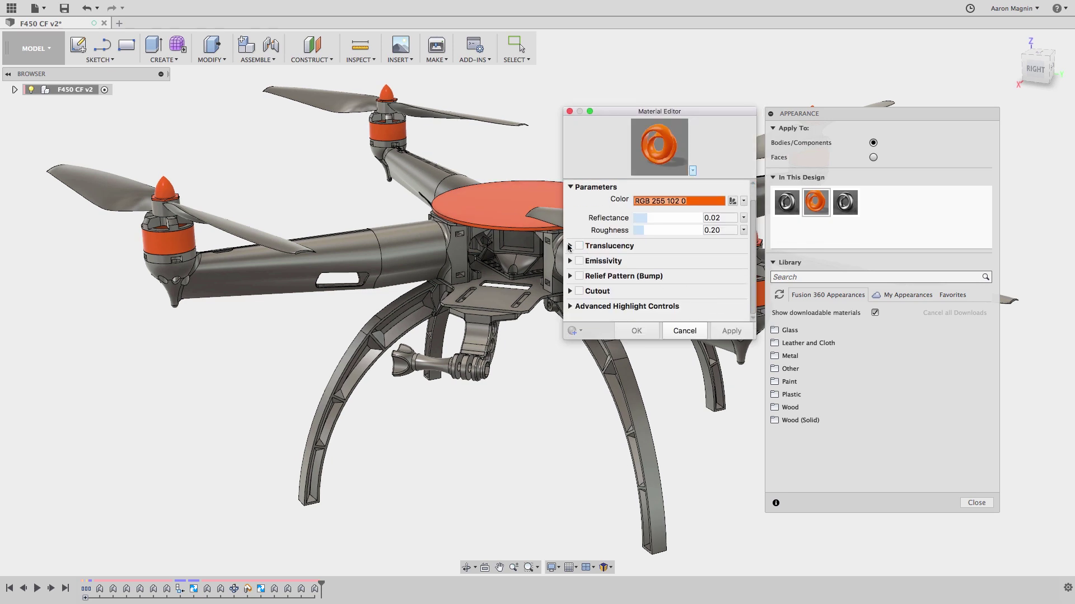
click(570, 246)
click(570, 292)
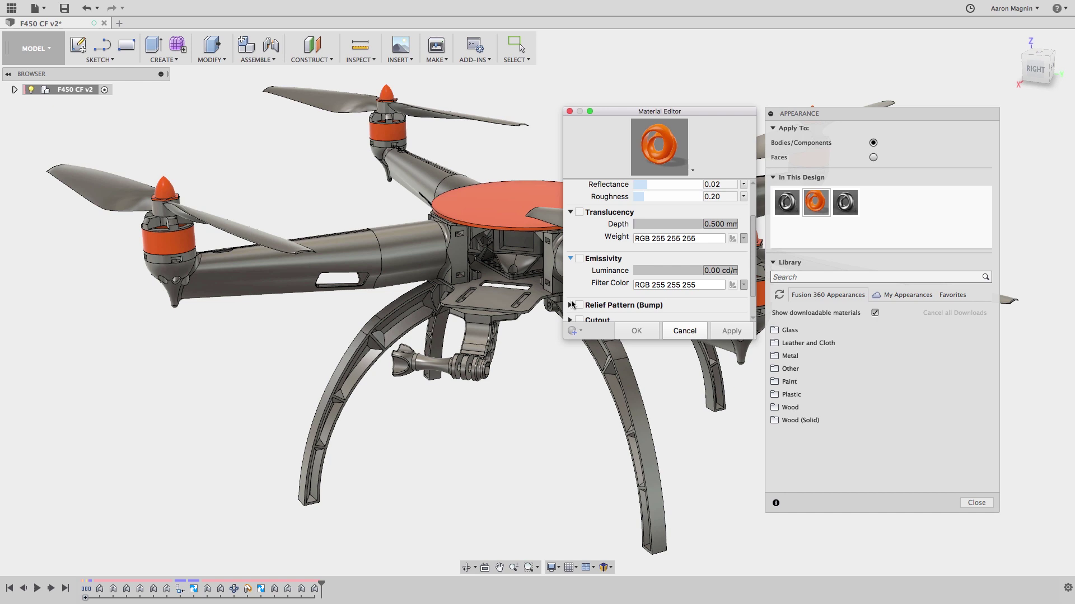
click(570, 305)
click(570, 305)
click(570, 305)
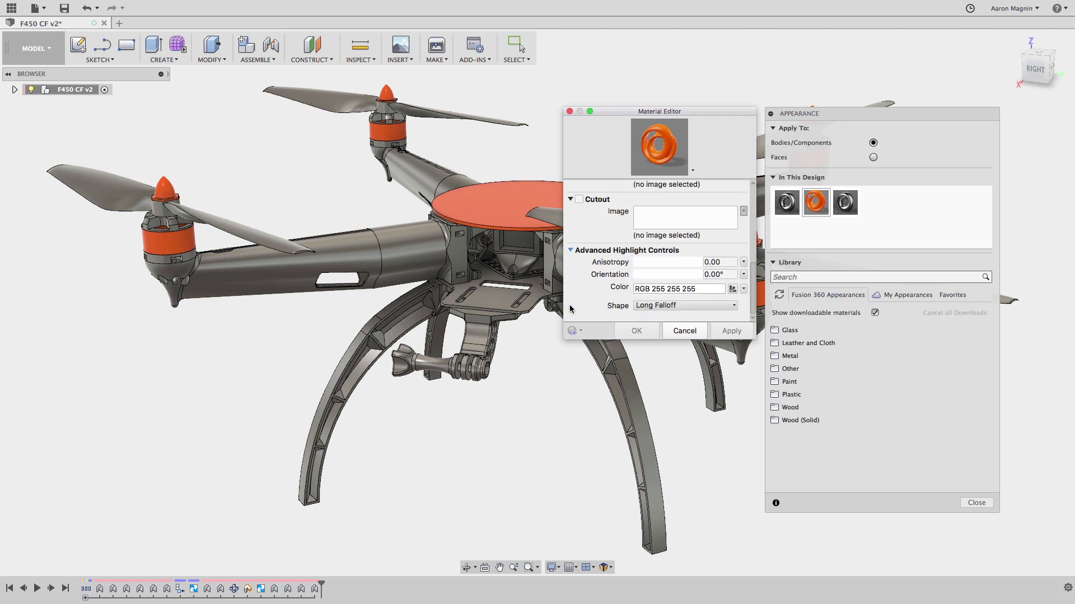
click(685, 331)
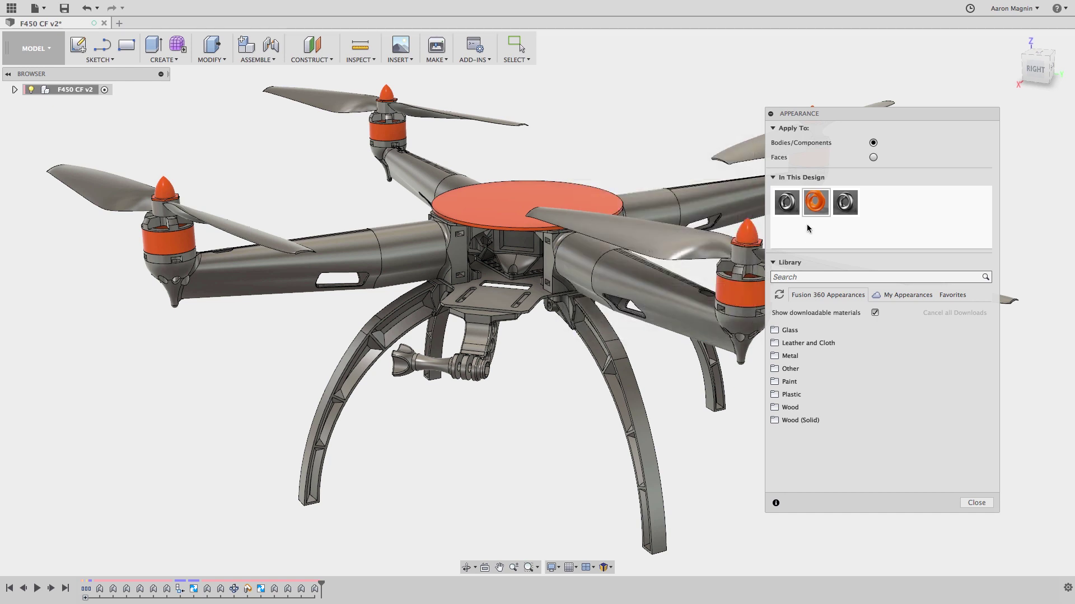
Step: Add Opaque(255,102,0) to Favorites, confirm it in the library, then remove it from Favorites
right_click(816, 206)
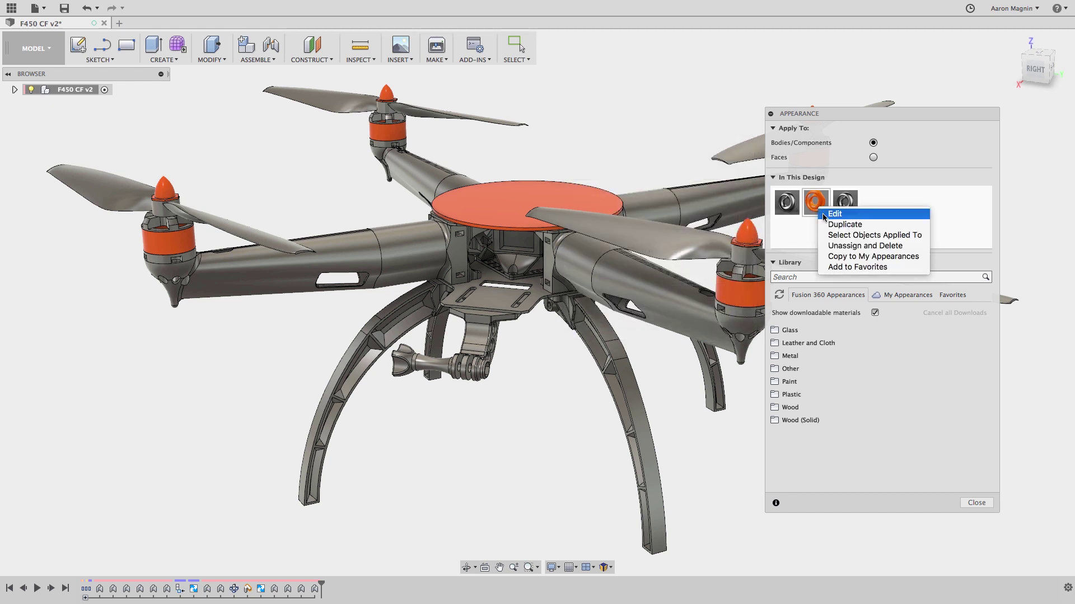
click(865, 267)
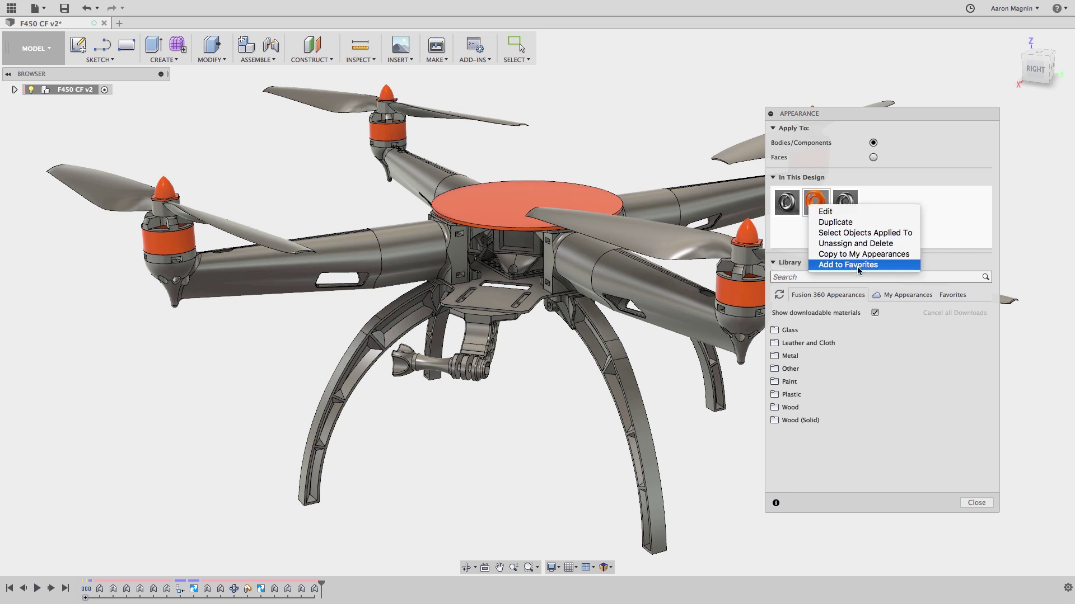
click(891, 296)
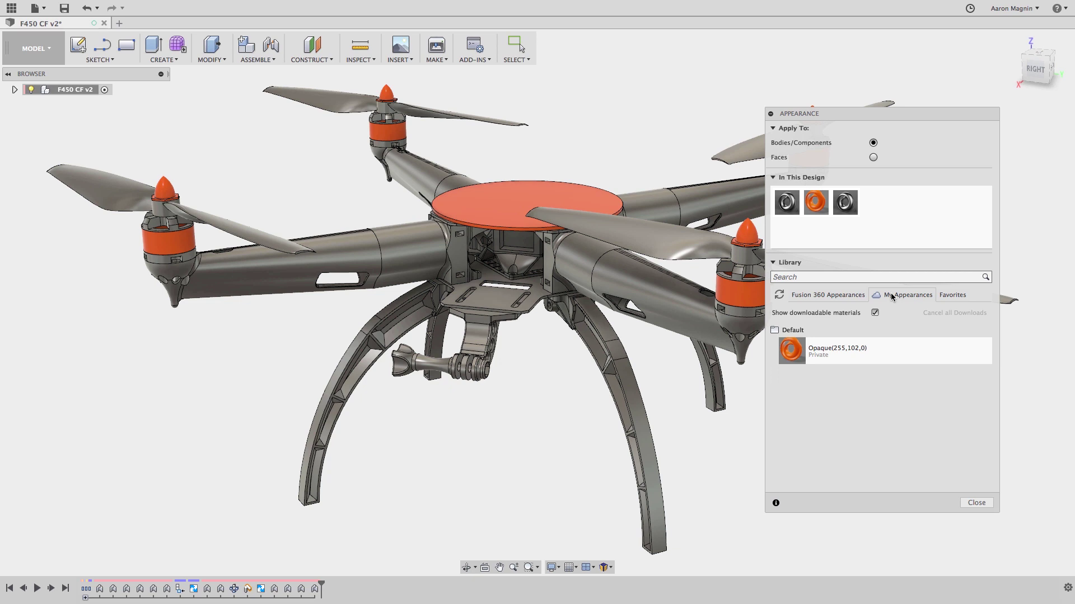
click(955, 297)
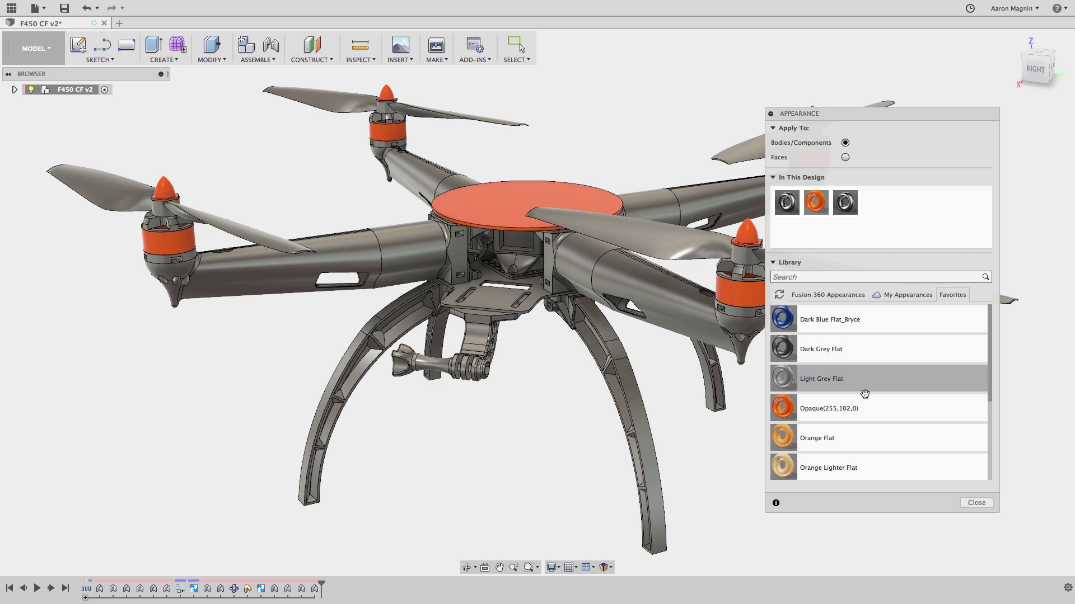
right_click(859, 413)
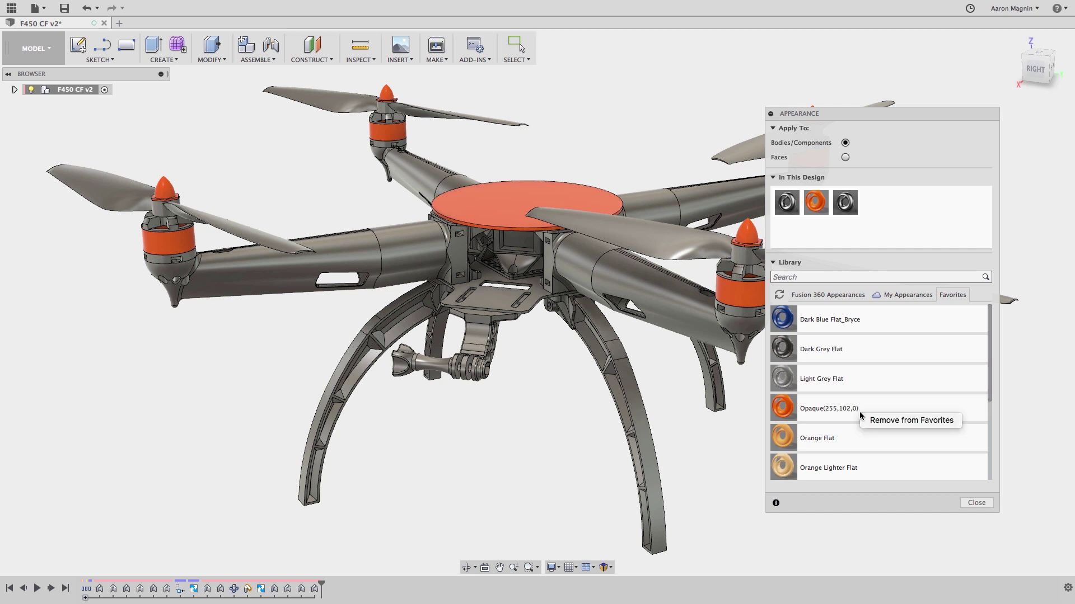
click(874, 423)
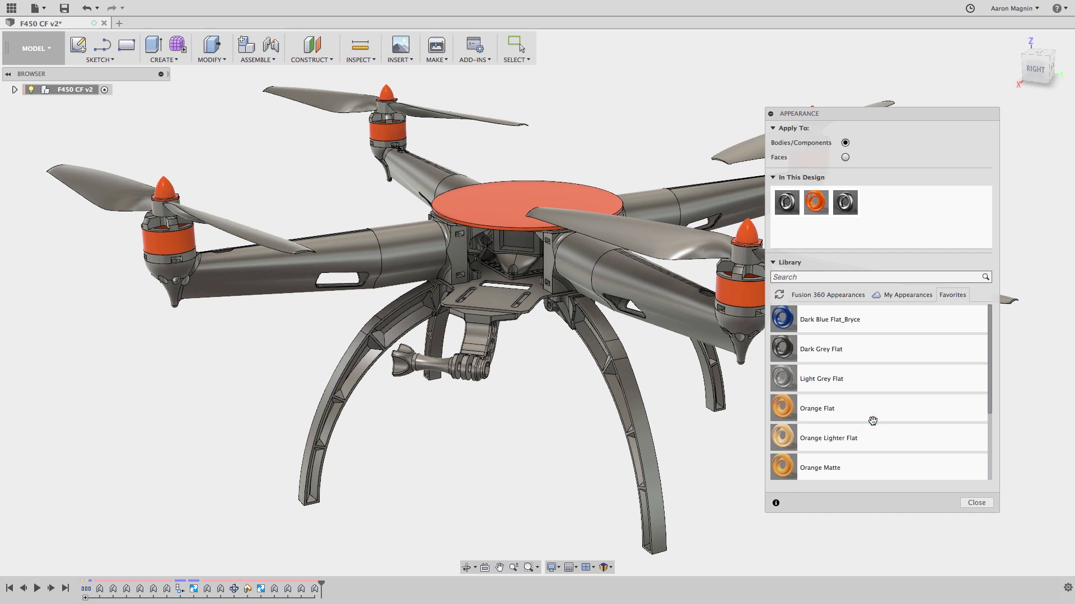